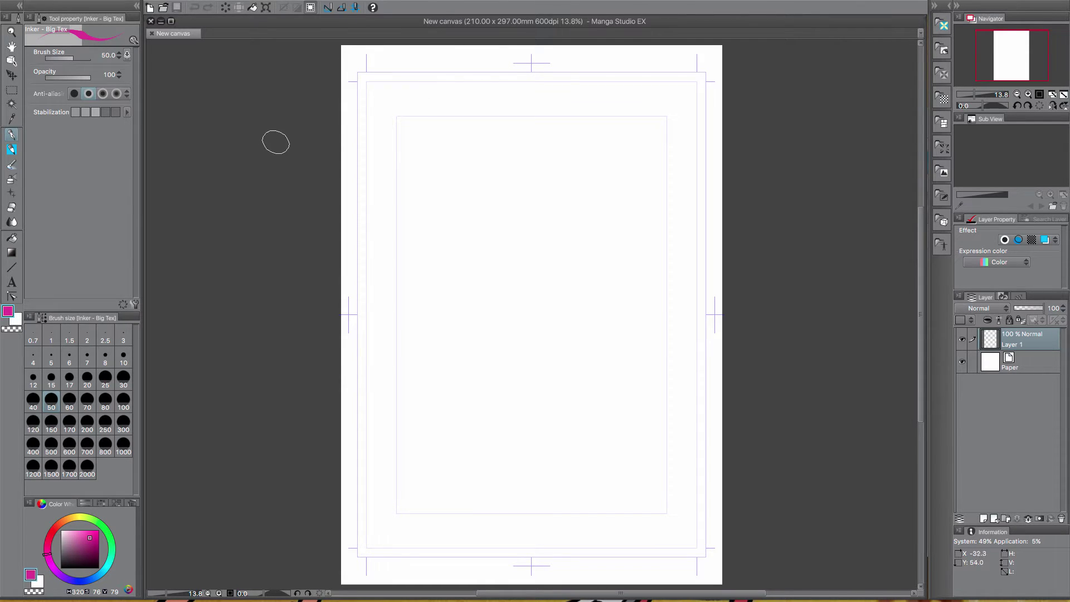
Step: Show the Sub Tool [Pen] palette from the Window menu, listing brushes like Inker - Big Tex
{"action": "mouse_move", "coordinate": [264, 600]}
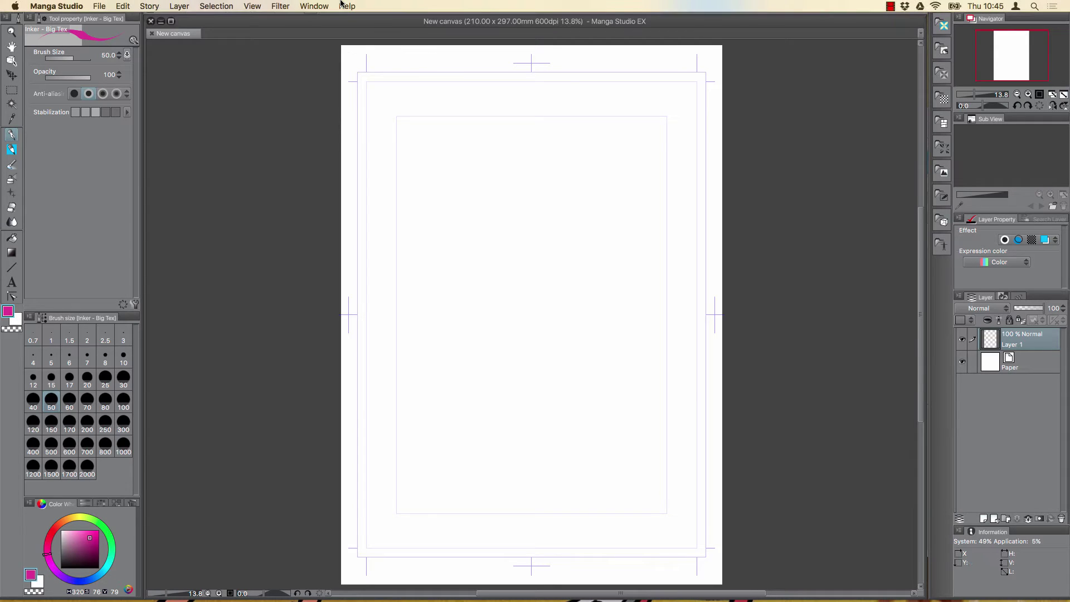
{"action": "left_click", "coordinate": [318, 5]}
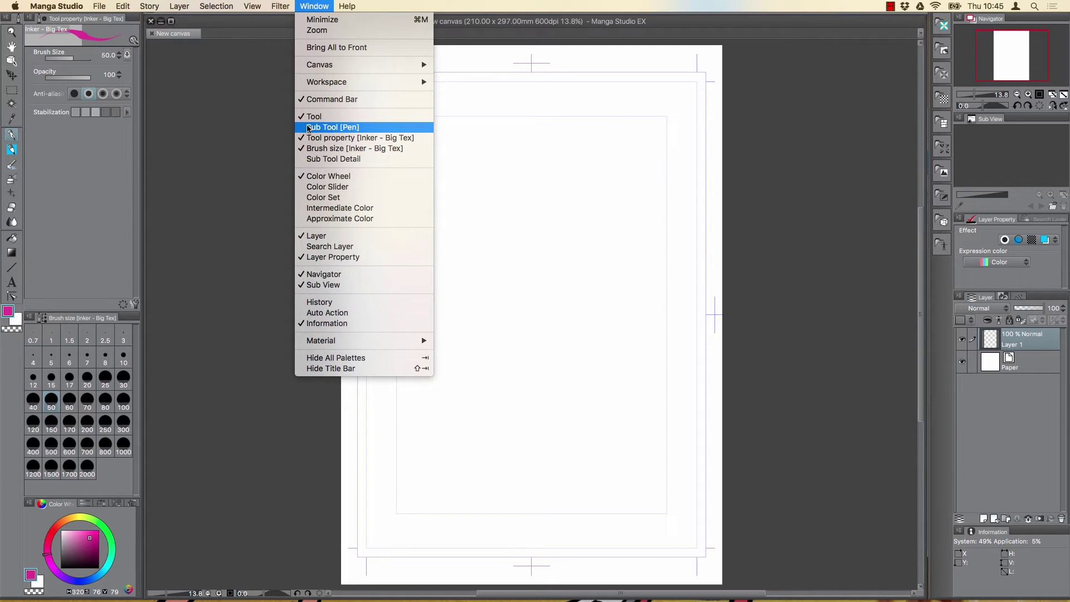
{"action": "left_click", "coordinate": [304, 4]}
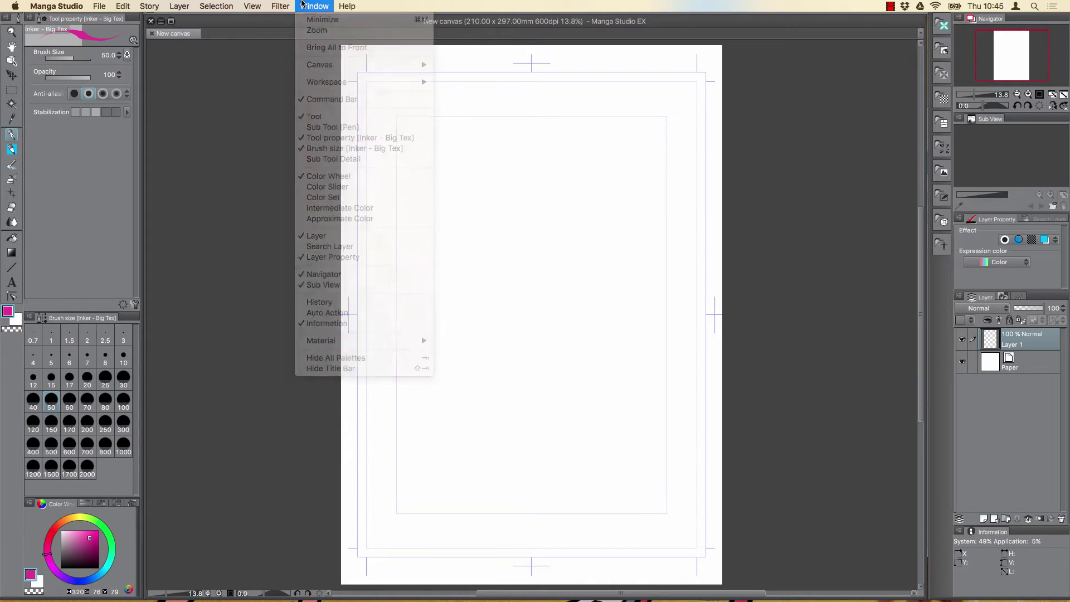
{"action": "left_click", "coordinate": [304, 4]}
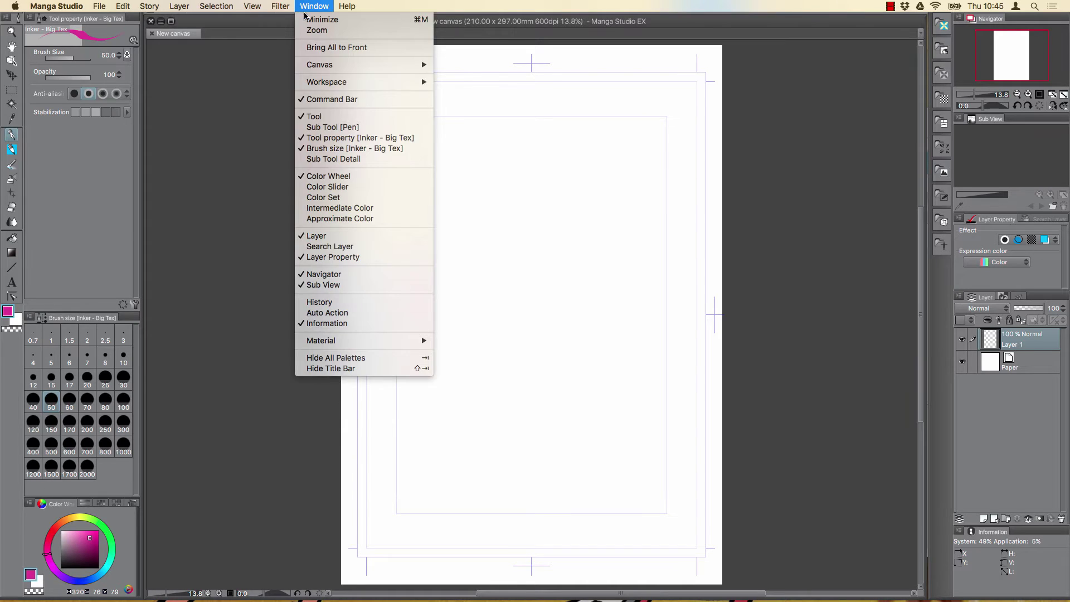
{"action": "left_click", "coordinate": [301, 132]}
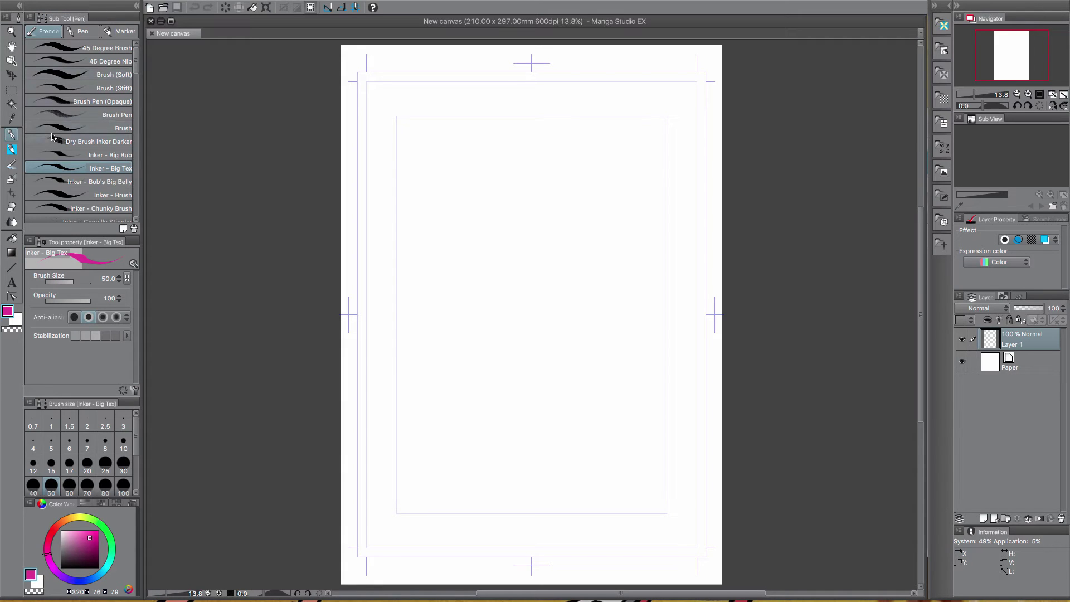
Step: Browse the Brush, Pen, Decoration and Pencil sub tool sets, ending on Decoration
{"action": "left_click", "coordinate": [13, 150]}
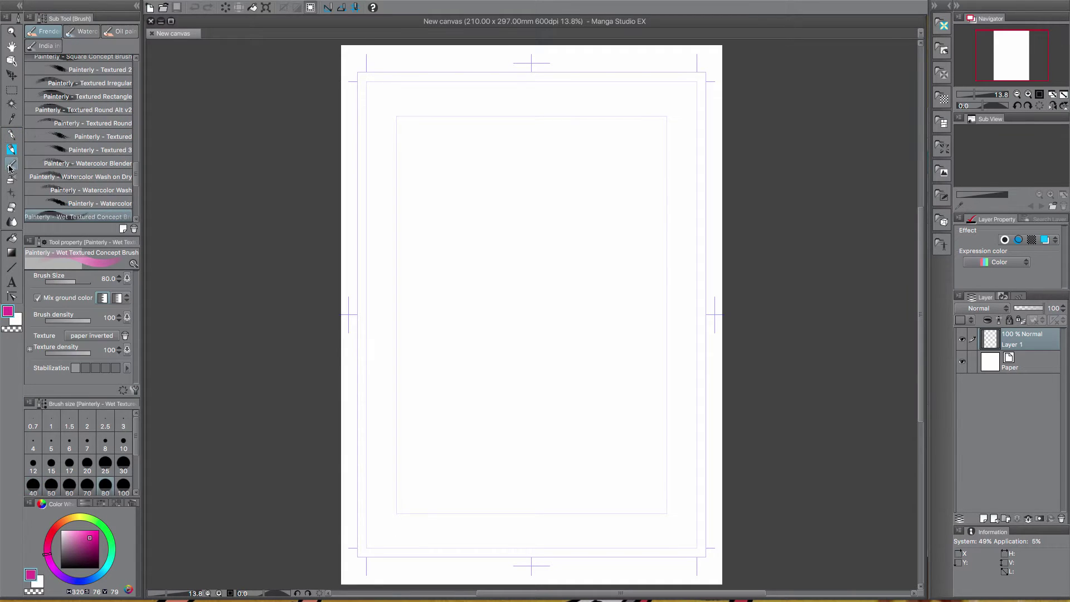
{"action": "left_click", "coordinate": [11, 135]}
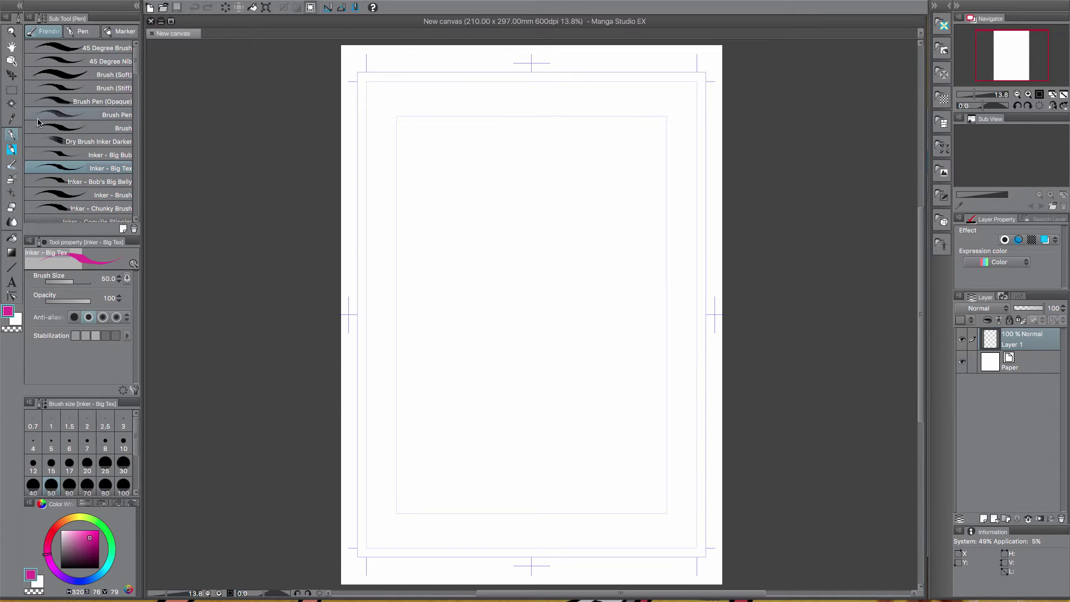
{"action": "left_click", "coordinate": [11, 194]}
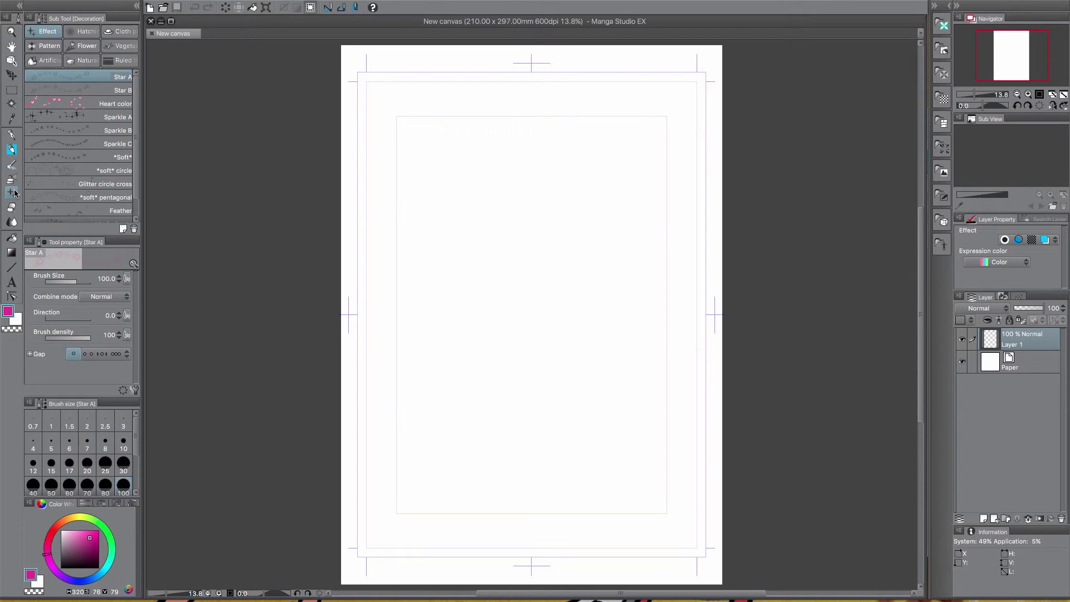
{"action": "left_click", "coordinate": [11, 150]}
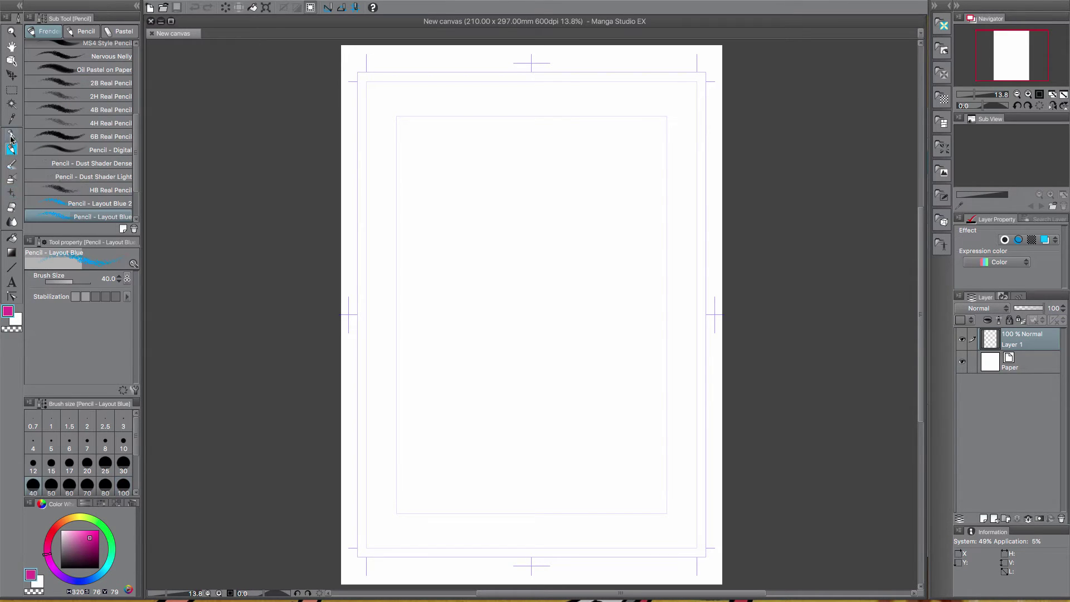
{"action": "left_click", "coordinate": [11, 194]}
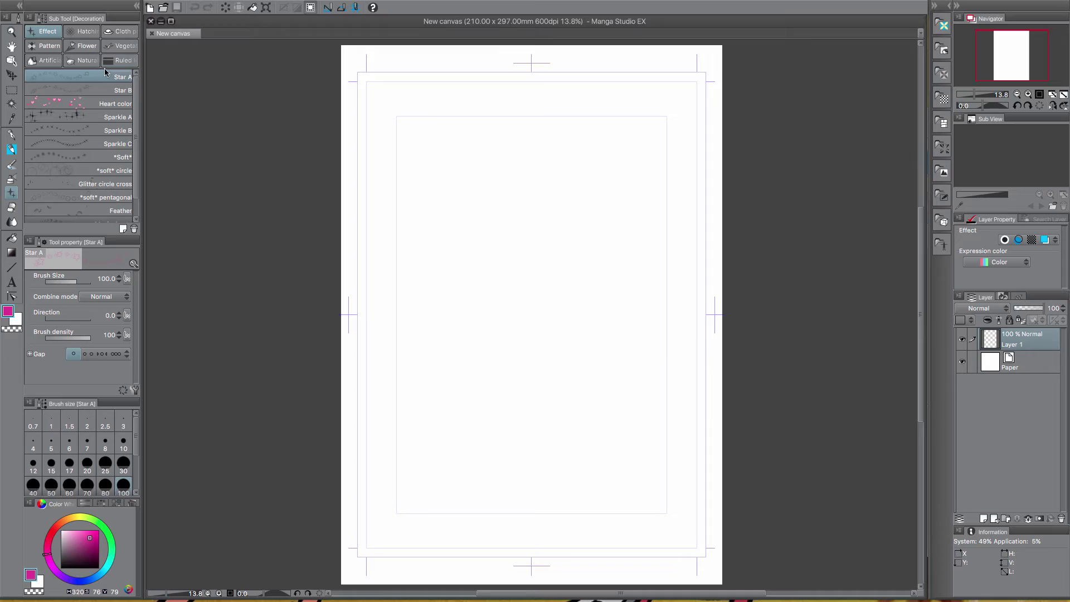
Step: Look through the Ruled line, Natural scenery and Effect decoration groups, ending on Ruled line
{"action": "left_click", "coordinate": [123, 60]}
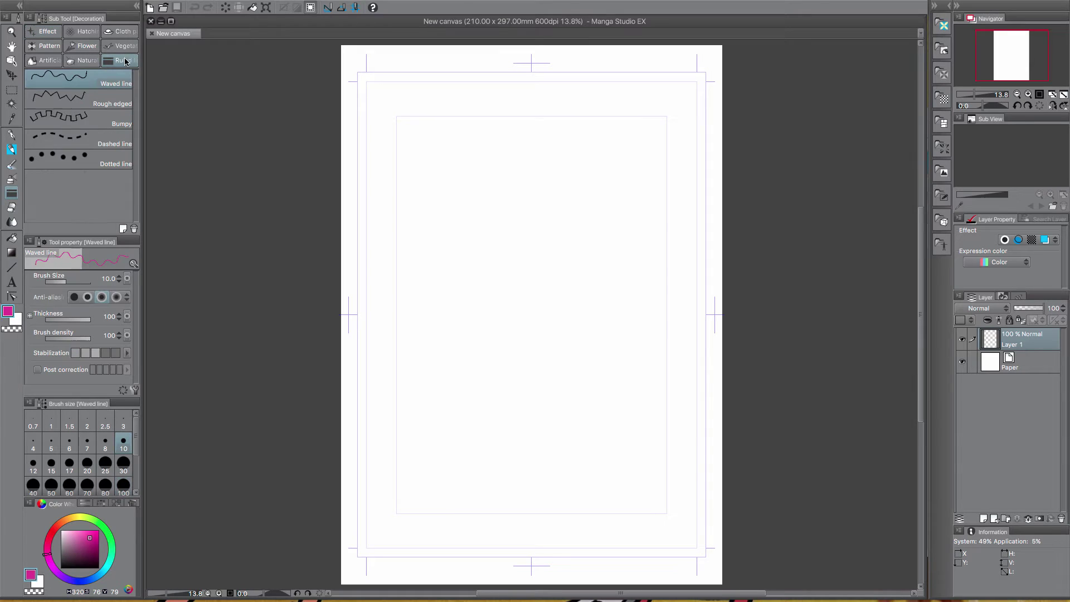
{"action": "left_click", "coordinate": [87, 56]}
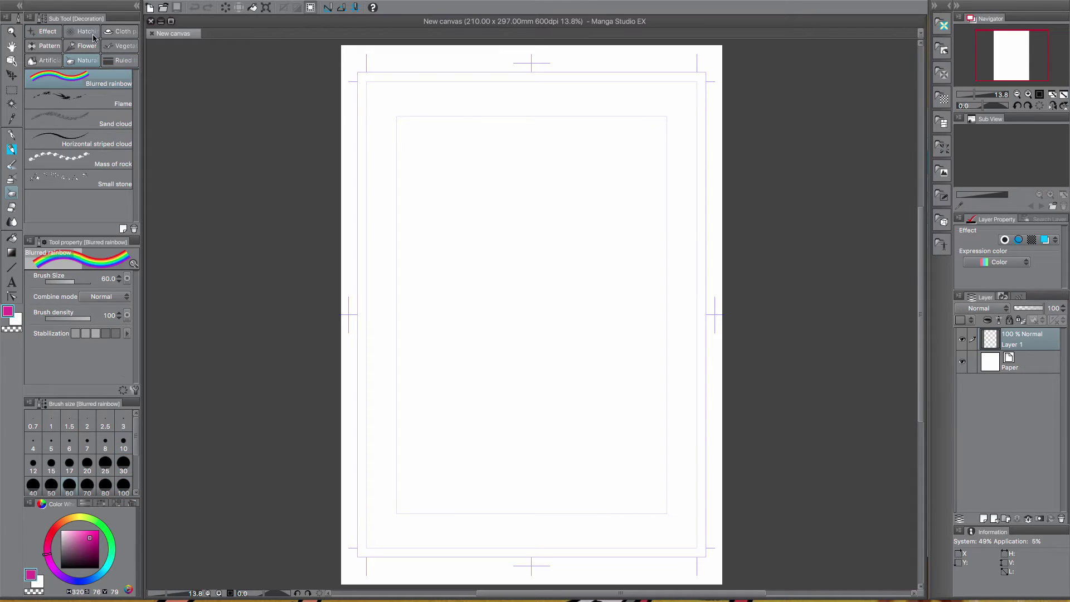
{"action": "left_click", "coordinate": [119, 61]}
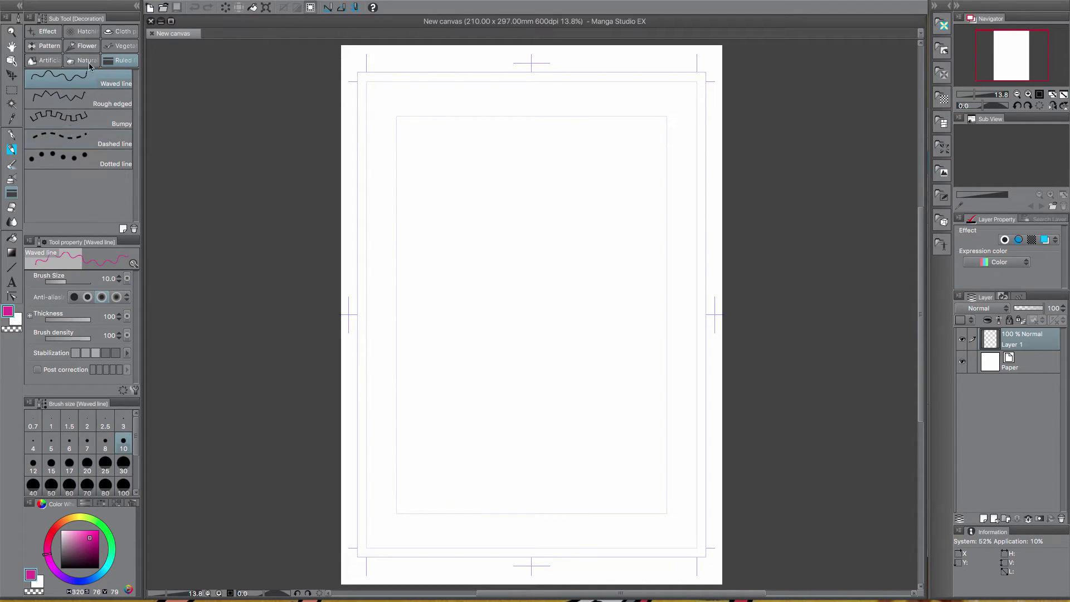
{"action": "left_click", "coordinate": [39, 26]}
{"action": "scroll", "coordinate": [106, 159], "scroll_direction": "down", "scroll_amount": 3}
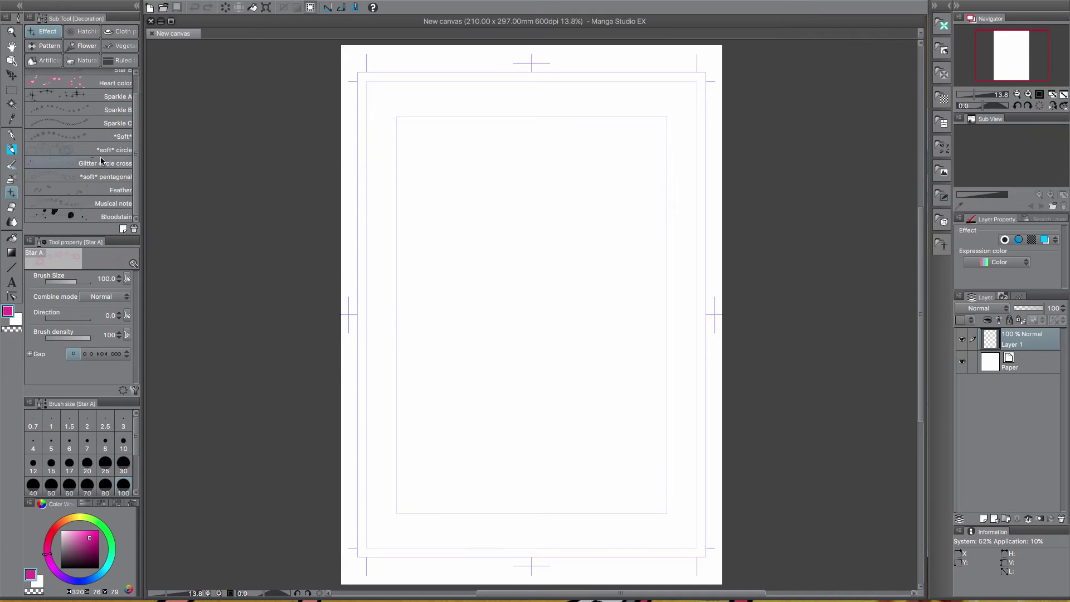
{"action": "left_click", "coordinate": [120, 60]}
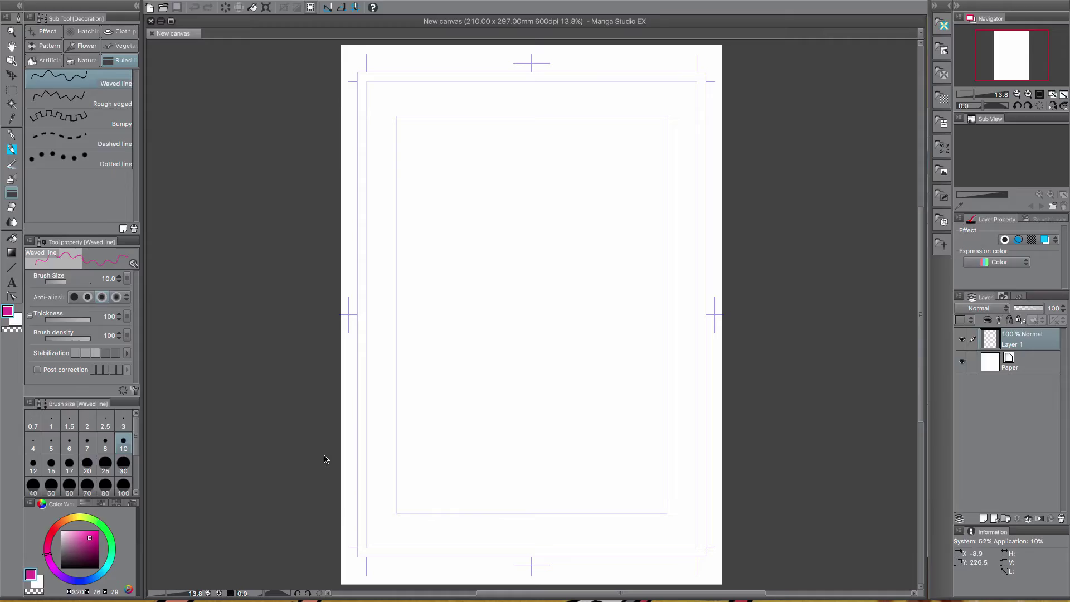
Step: Hide Manga Studio's palettes and switch to the Frenden Super Set v3 Finder window
{"action": "key", "text": "Tab"}
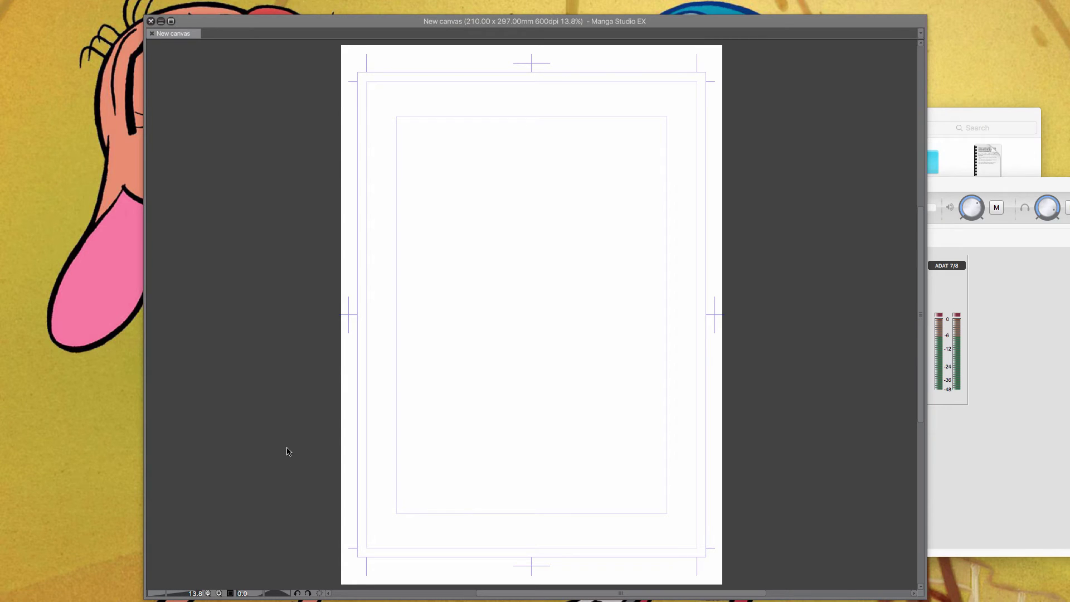
{"action": "key", "text": "Tab"}
{"action": "key", "text": "super+Tab"}
{"action": "key", "text": "super+Tab"}
{"action": "key", "text": "super+Tab"}
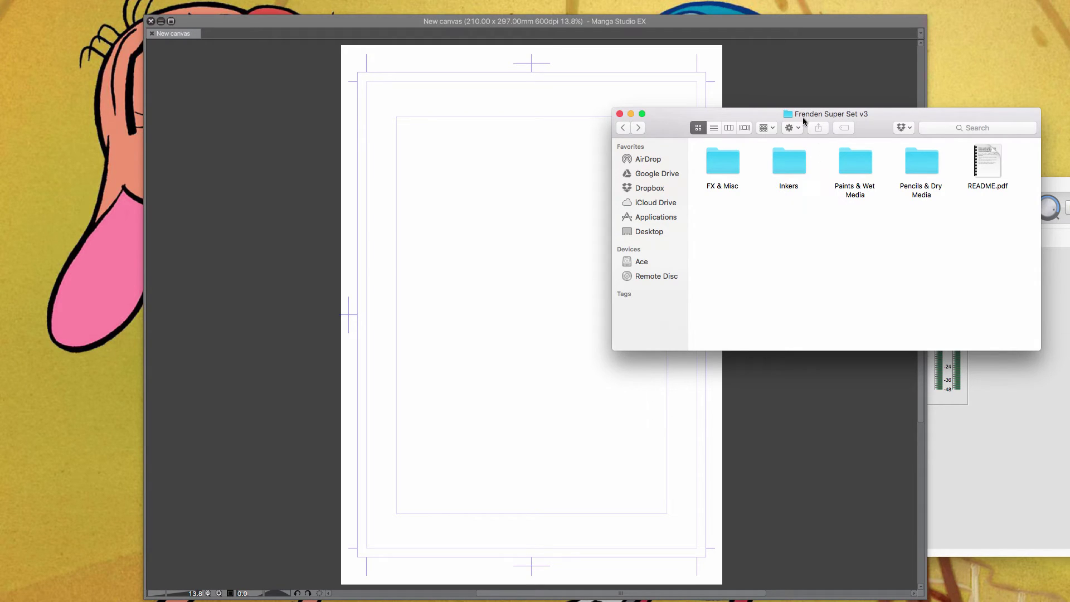
Step: Open the FX & Misc folder and drag FX - Big Airbrush.sut toward Manga Studio
{"action": "left_click", "coordinate": [803, 158]}
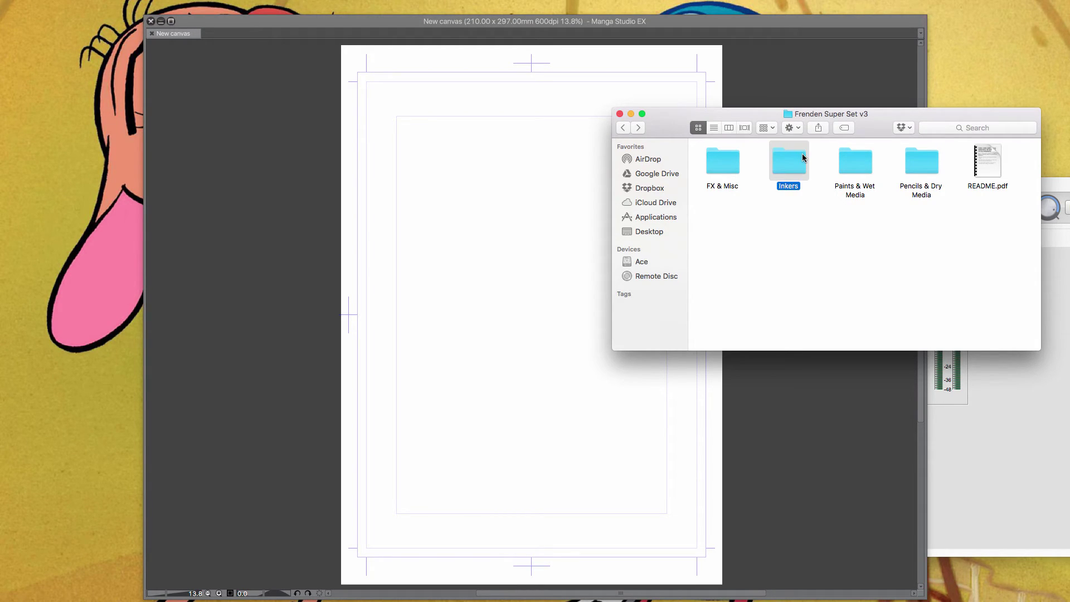
{"action": "left_click", "coordinate": [818, 184]}
{"action": "left_click", "coordinate": [789, 174]}
{"action": "double_click", "coordinate": [720, 169]}
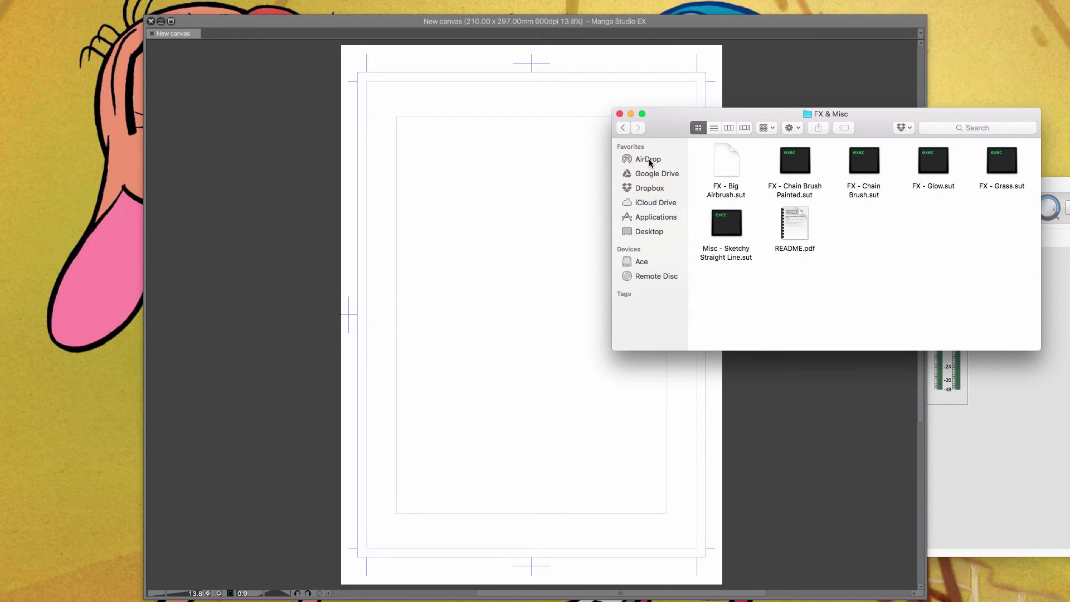
{"action": "mouse_move", "coordinate": [731, 167]}
{"action": "left_mouse_down"}
{"action": "mouse_move", "coordinate": [744, 190]}
{"action": "mouse_move", "coordinate": [745, 158]}
{"action": "mouse_move", "coordinate": [722, 168]}
{"action": "mouse_move", "coordinate": [453, 161]}
{"action": "mouse_move", "coordinate": [725, 168]}
{"action": "mouse_move", "coordinate": [569, 165]}
{"action": "left_mouse_up"}
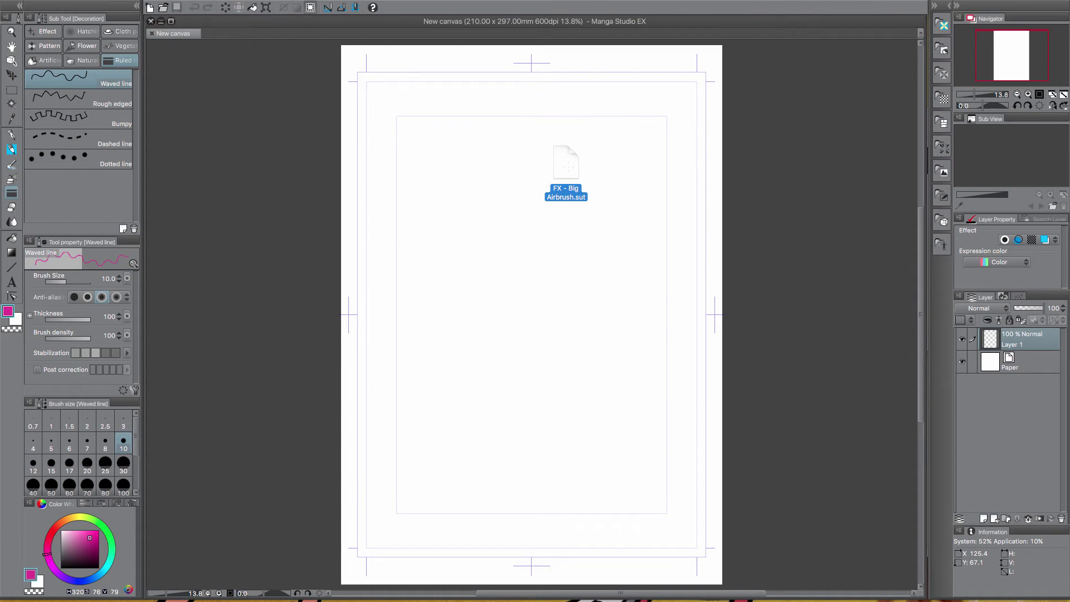
Step: Drop FX - Big Airbrush.sut onto the Manga Studio canvas and drag Big Airbrush to the sub tool group tabs
{"action": "key", "text": "super+Tab"}
{"action": "key", "text": "super+Tab"}
{"action": "key", "text": "super+Tab"}
{"action": "key", "text": "super+Tab"}
{"action": "key", "text": "super+Tab"}
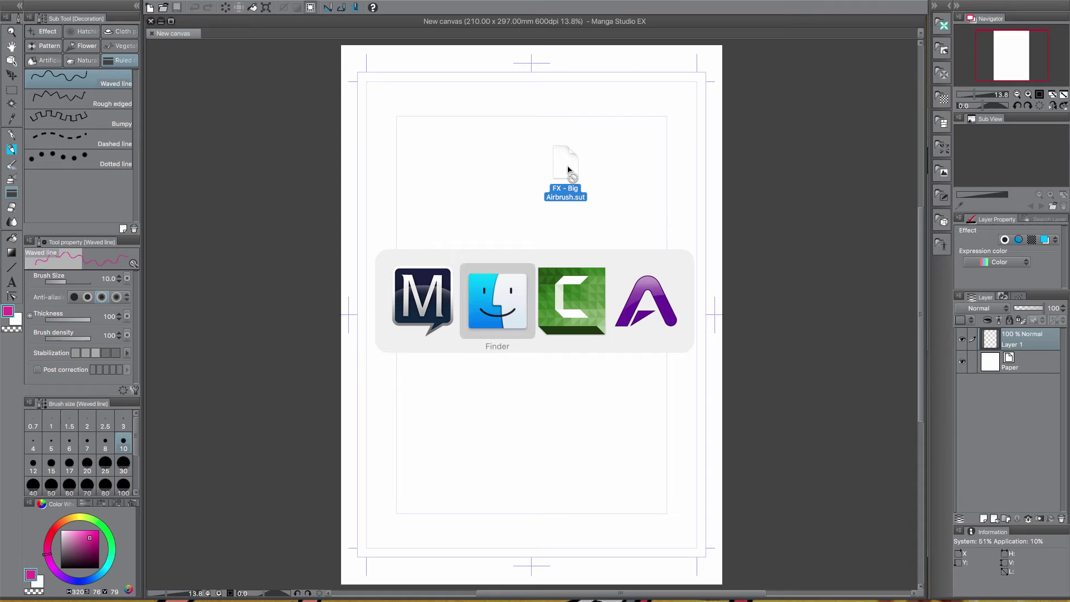
{"action": "key", "text": "super+Tab"}
{"action": "key", "text": "super+Tab"}
{"action": "key", "text": "super+Tab"}
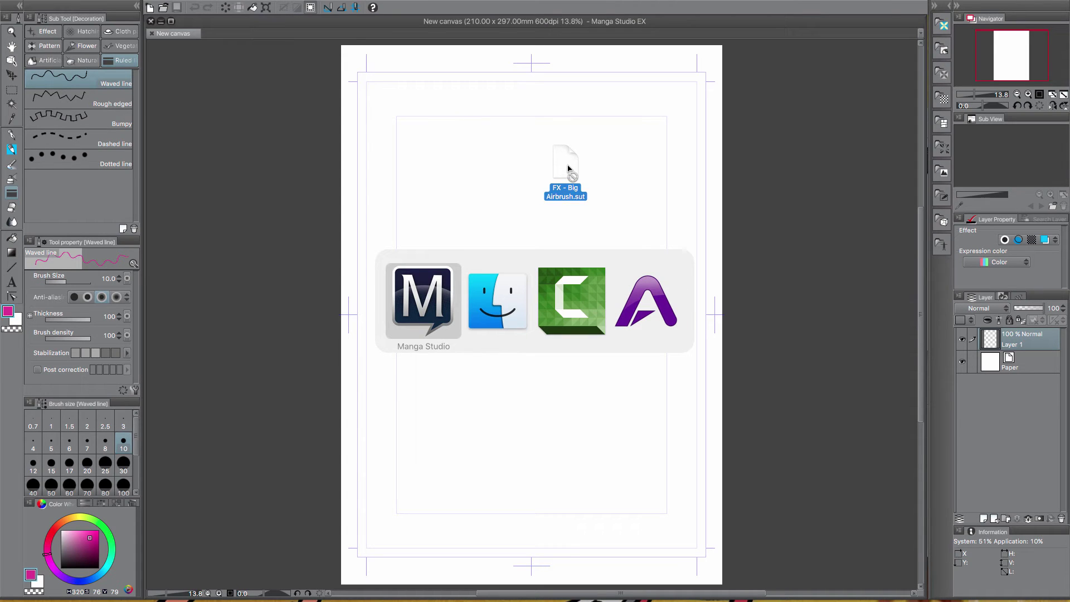
{"action": "mouse_move", "coordinate": [568, 165]}
{"action": "left_mouse_down"}
{"action": "mouse_move", "coordinate": [462, 169]}
{"action": "mouse_move", "coordinate": [485, 177]}
{"action": "mouse_move", "coordinate": [470, 220]}
{"action": "mouse_move", "coordinate": [494, 219]}
{"action": "mouse_move", "coordinate": [494, 195]}
{"action": "mouse_move", "coordinate": [100, 191]}
{"action": "left_mouse_up"}
{"action": "key", "text": "super+Tab"}
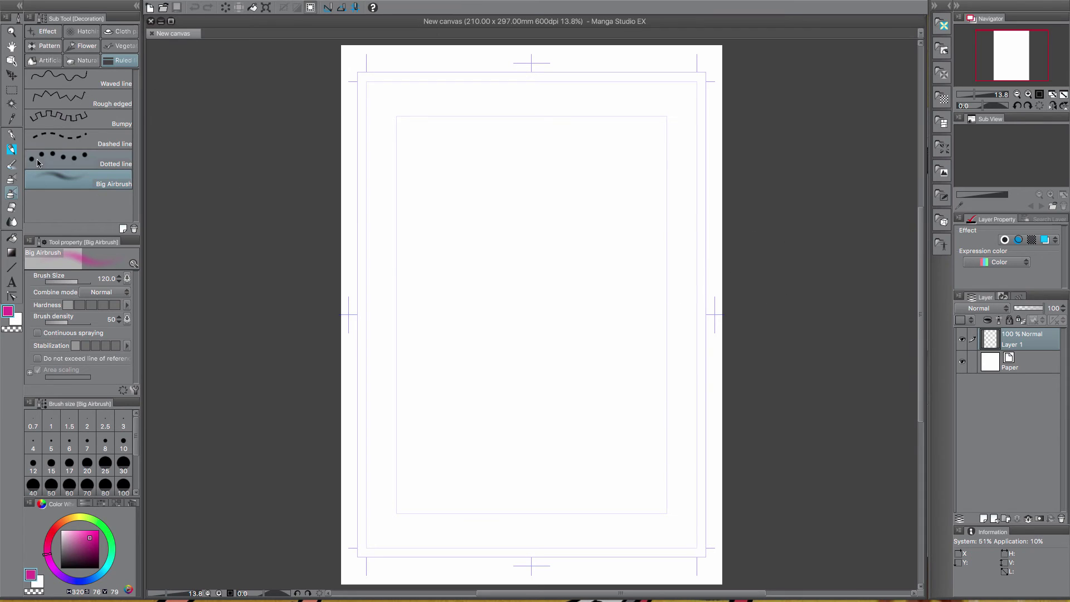
{"action": "mouse_move", "coordinate": [55, 183]}
{"action": "left_mouse_down"}
{"action": "mouse_move", "coordinate": [67, 35]}
{"action": "mouse_move", "coordinate": [30, 37]}
{"action": "mouse_move", "coordinate": [53, 50]}
{"action": "mouse_move", "coordinate": [80, 35]}
{"action": "mouse_move", "coordinate": [117, 38]}
{"action": "mouse_move", "coordinate": [27, 36]}
{"action": "left_mouse_up"}
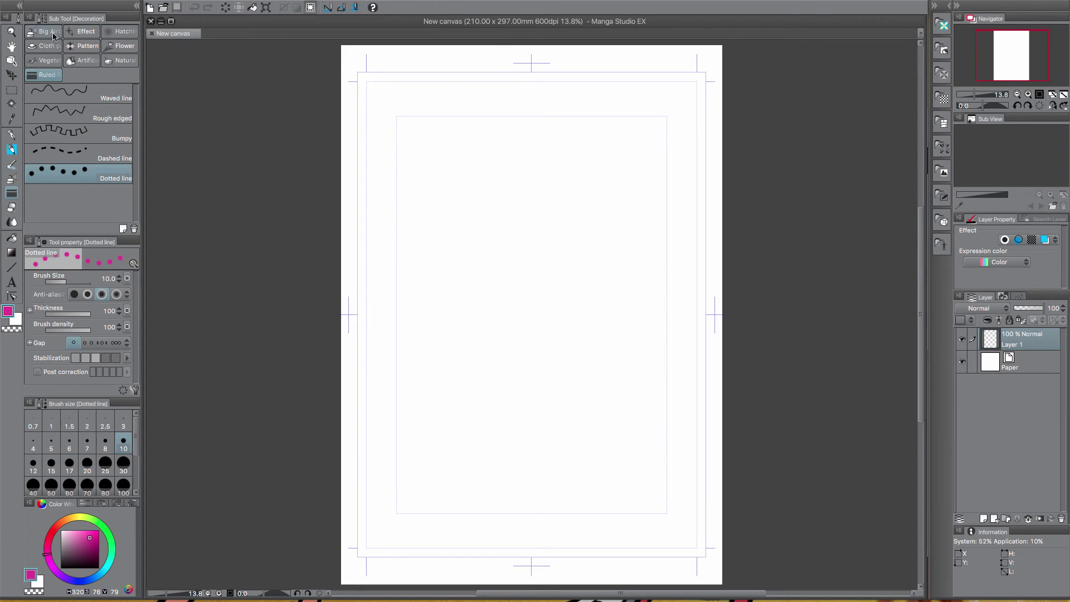
Step: Drop Big Airbrush as its own sub tool group and name that group 'Frenden'
{"action": "left_click", "coordinate": [44, 33]}
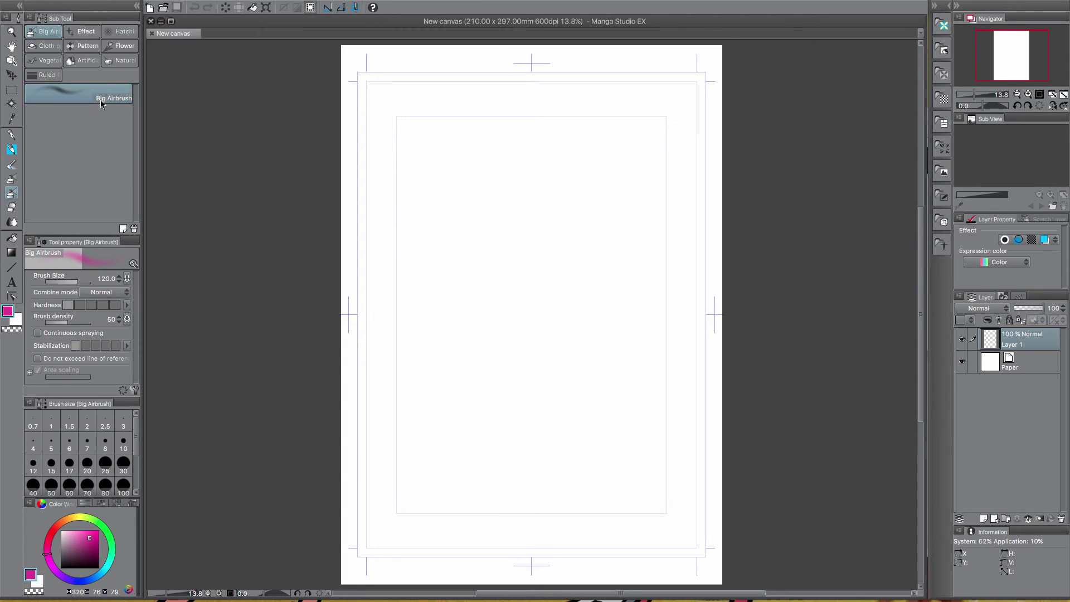
{"action": "right_click", "coordinate": [47, 31]}
{"action": "left_click", "coordinate": [75, 44]}
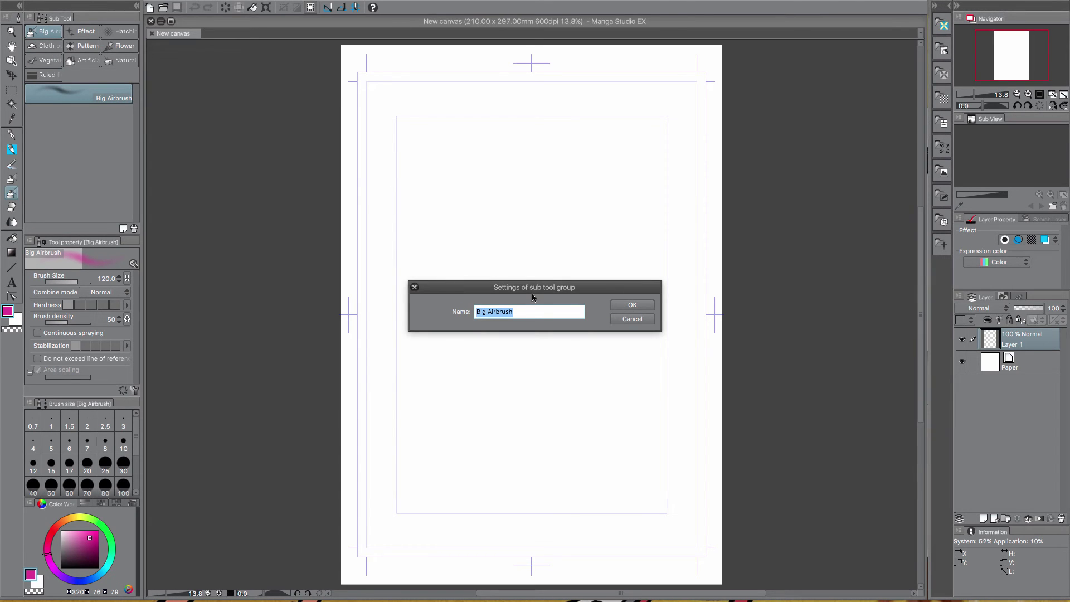
{"action": "type", "text": "Frede"}
{"action": "key", "text": "BackSpace"}
{"action": "key", "text": "BackSpace"}
{"action": "key", "text": "BackSpace"}
{"action": "type", "text": "enden"}
{"action": "left_click", "coordinate": [632, 305]}
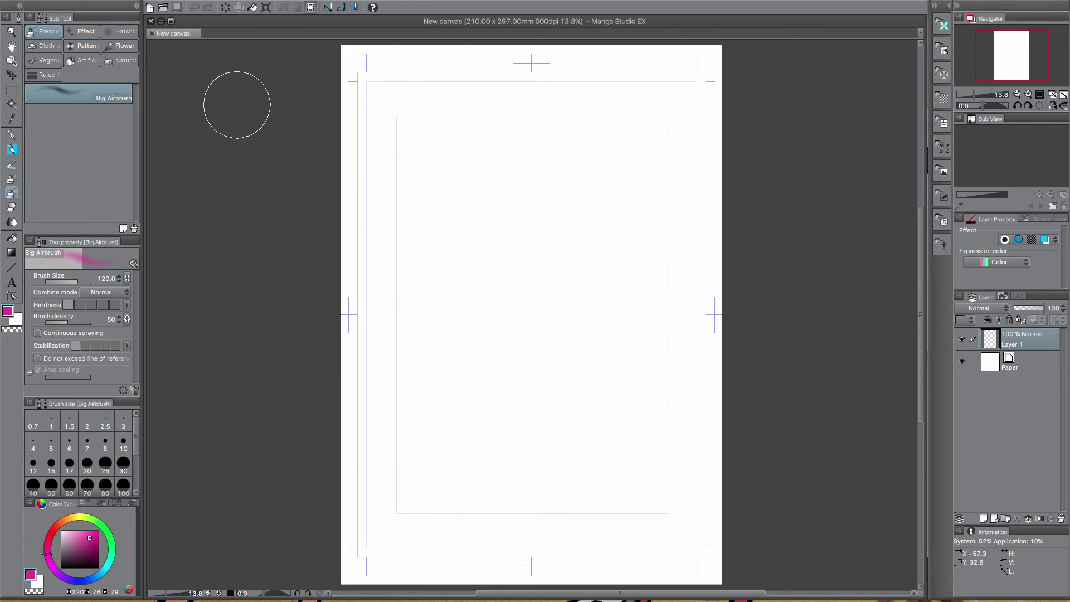
Step: Import the four FX brush files plus Misc - Sketchy Straight Line.sut from Finder into Frenden
{"action": "left_click", "coordinate": [85, 33]}
{"action": "left_click", "coordinate": [45, 32]}
{"action": "left_click", "coordinate": [477, 594]}
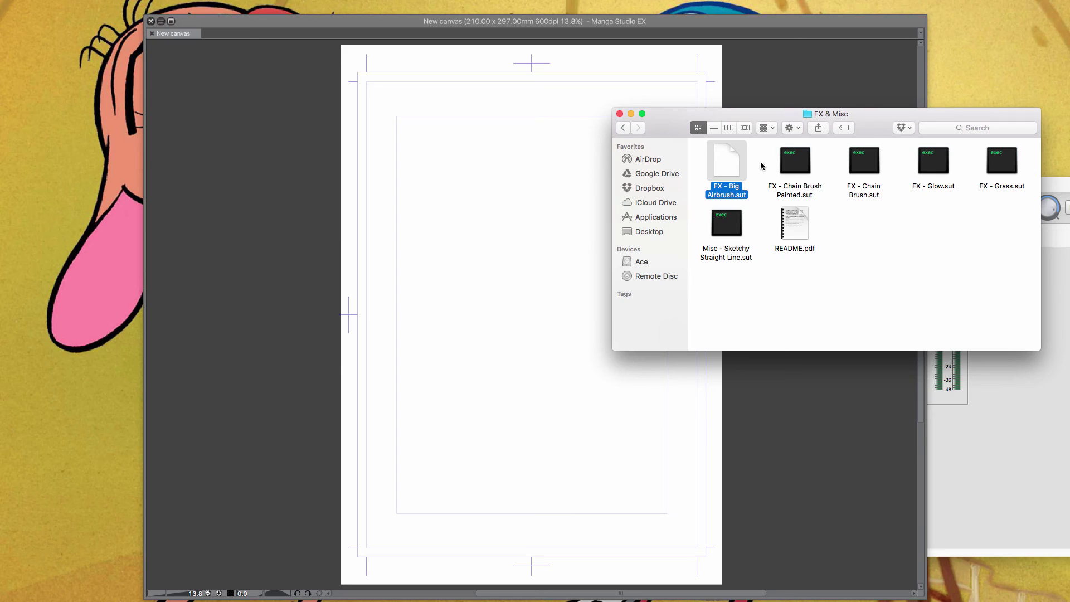
{"action": "left_click_drag", "start_coordinate": [761, 165], "coordinate": [1026, 167]}
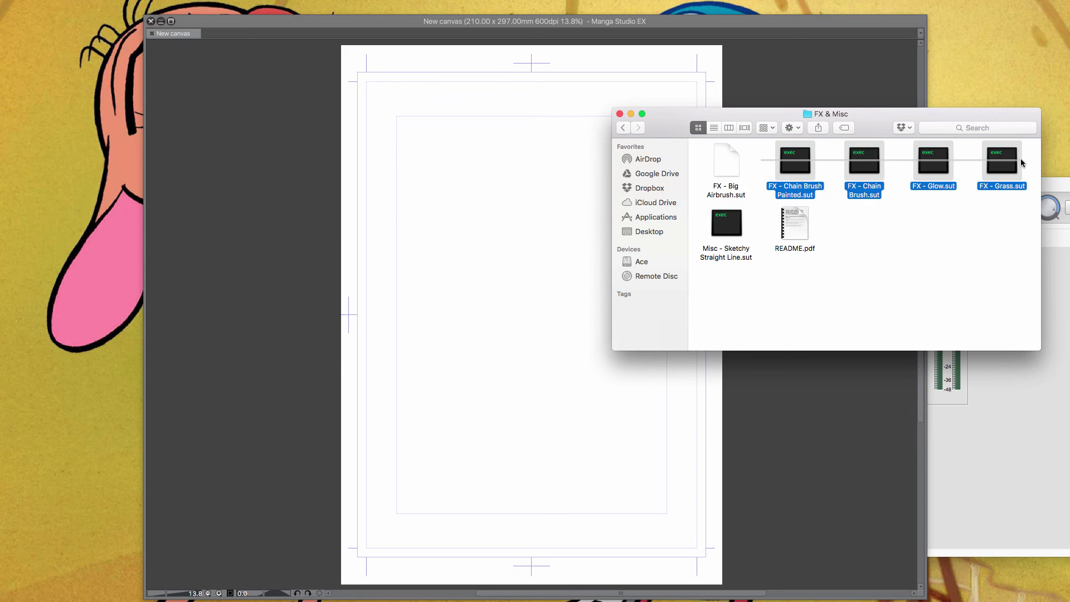
{"action": "left_click", "coordinate": [734, 228], "text": "super"}
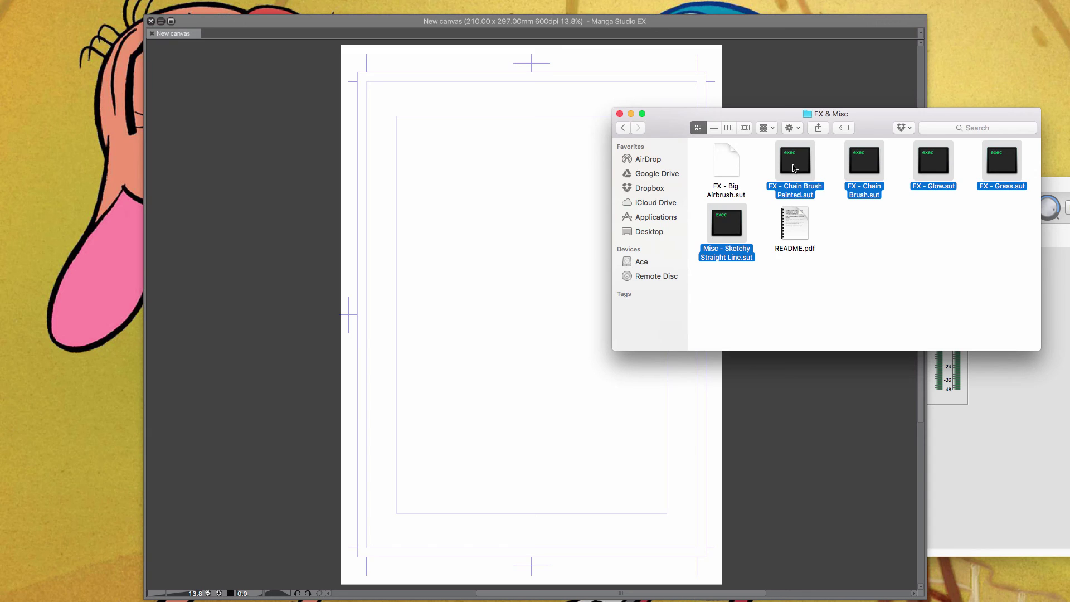
{"action": "left_click_drag", "start_coordinate": [795, 168], "coordinate": [52, 138]}
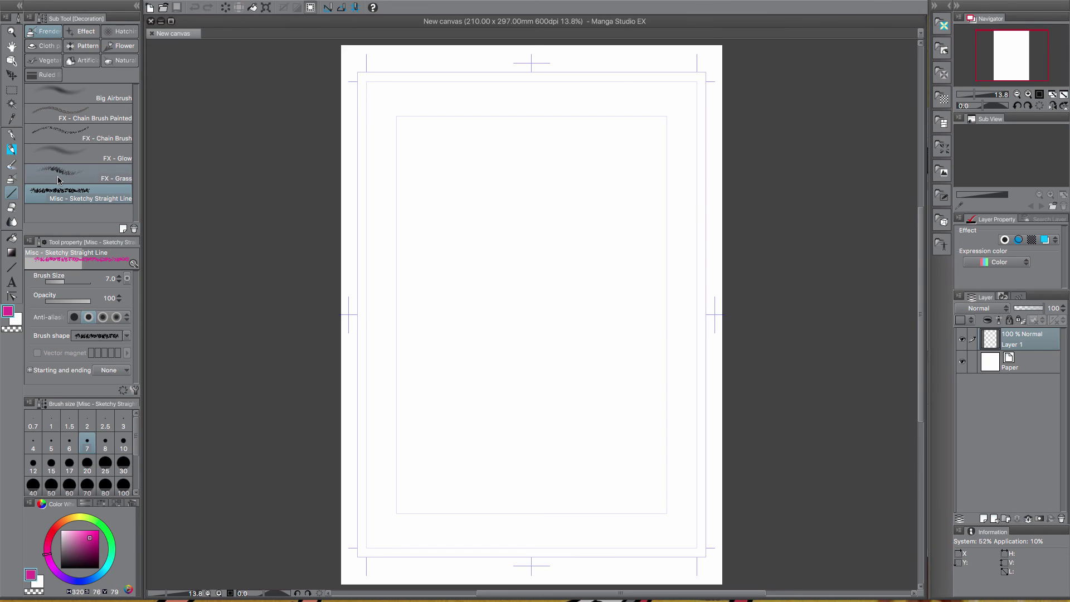
Step: Paint a pink cloud with Big Airbrush and a thin diagonal line with Misc - Sketchy Straight Line
{"action": "left_click", "coordinate": [84, 99]}
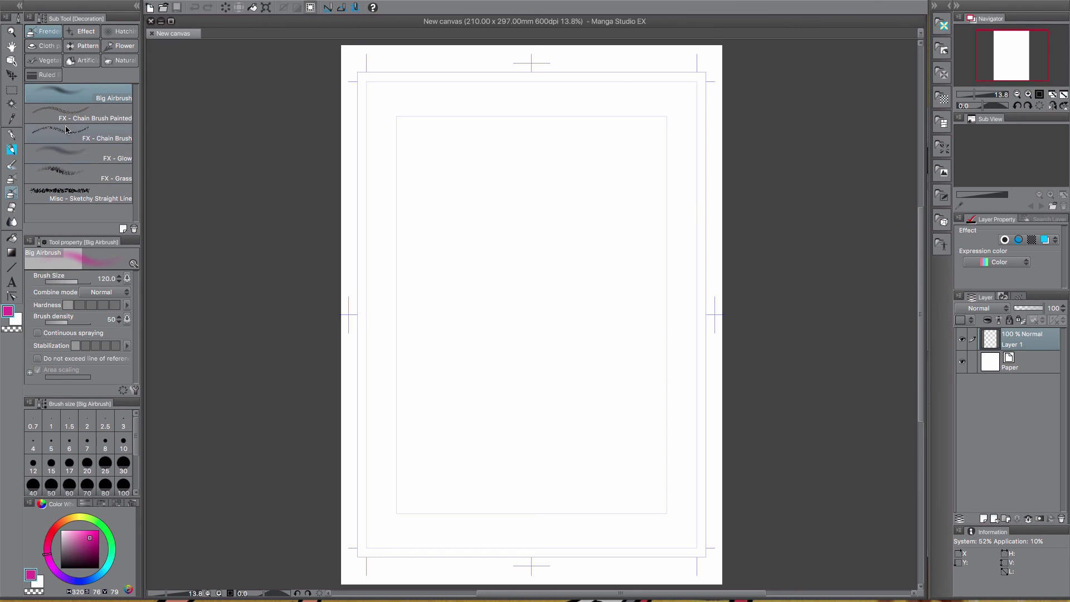
{"action": "mouse_move", "coordinate": [468, 248]}
{"action": "left_mouse_down"}
{"action": "mouse_move", "coordinate": [501, 210]}
{"action": "mouse_move", "coordinate": [648, 257]}
{"action": "left_mouse_up"}
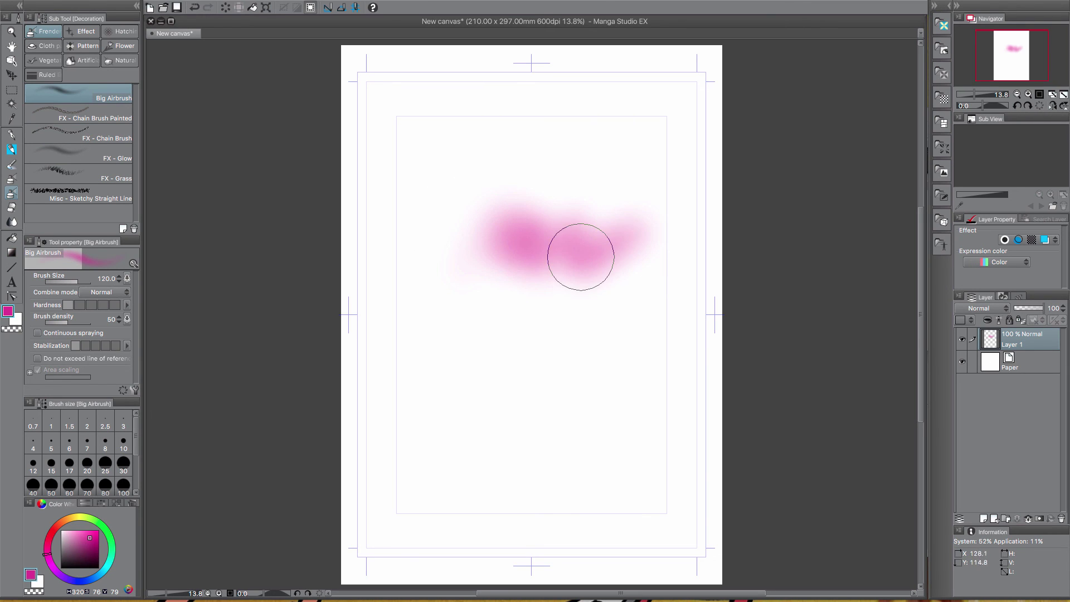
{"action": "left_click", "coordinate": [99, 192]}
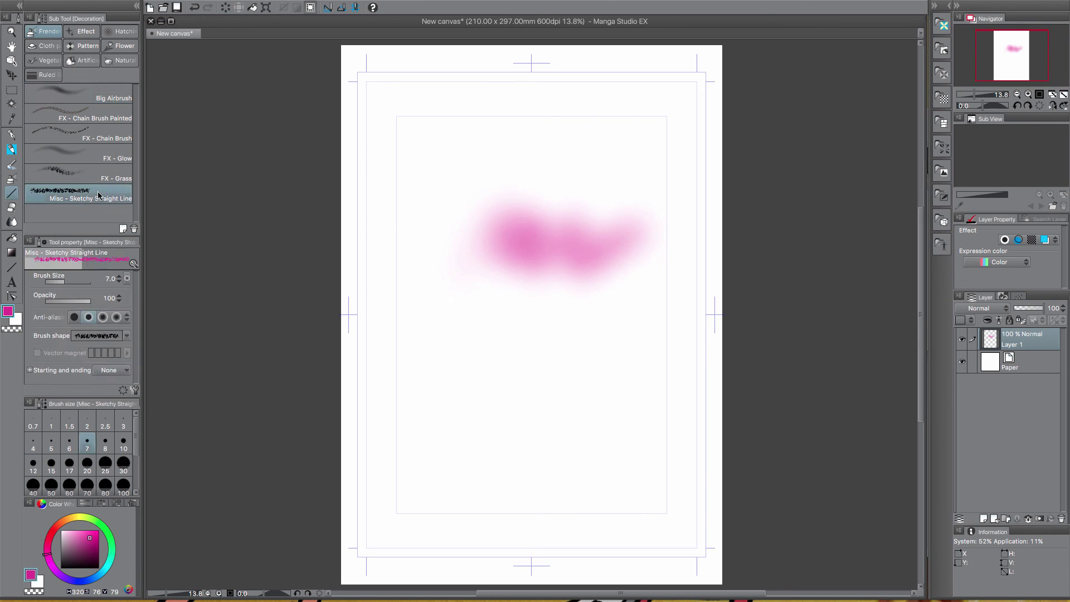
{"action": "left_click_drag", "start_coordinate": [463, 438], "coordinate": [619, 279]}
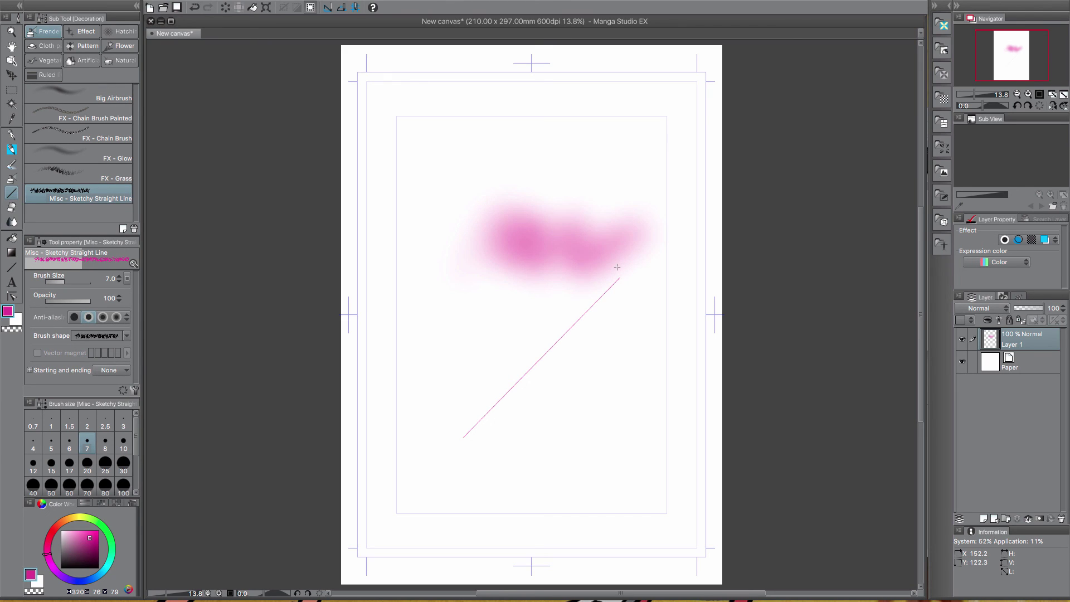